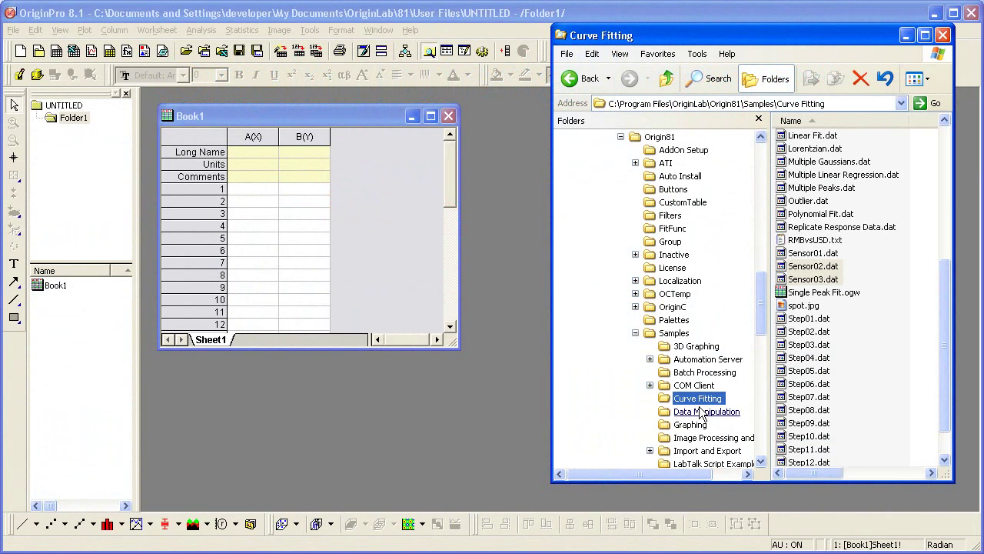
# - Drag Sensor01.dat from Explorer onto Book1, filling the Displacement (mm) and Sensor Output (mV) columns
pyautogui.click(818, 257)
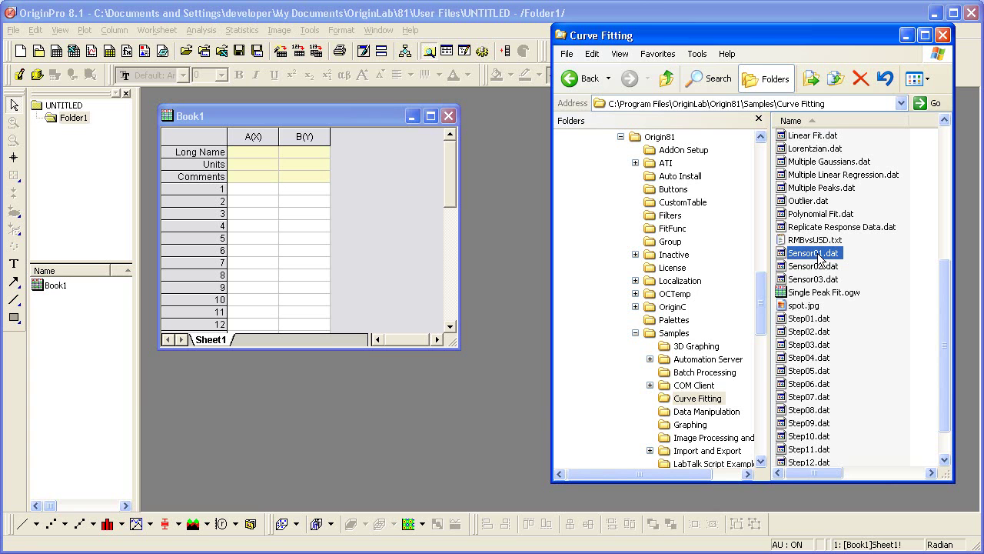
pyautogui.moveTo(818, 259); pyautogui.dragTo(383, 223)
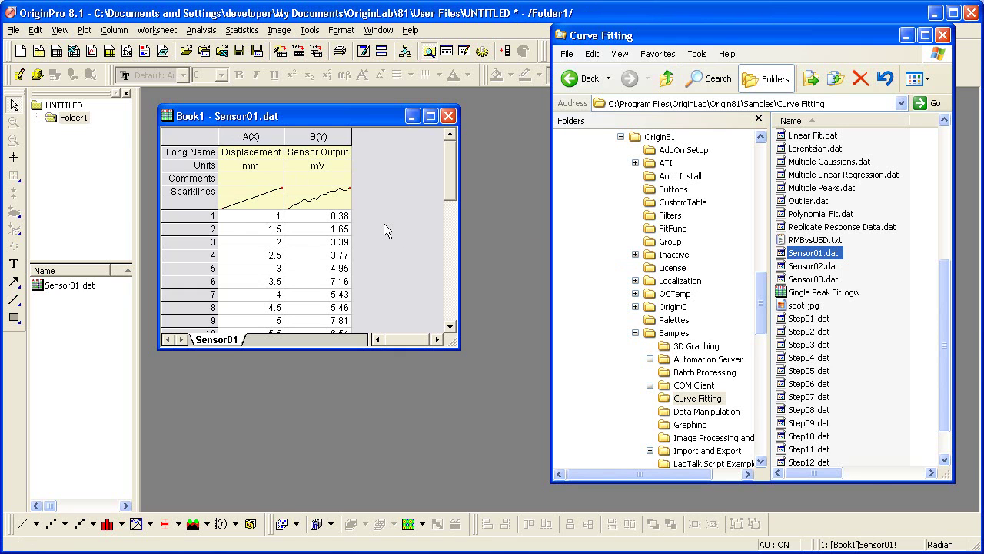
pyautogui.click(805, 267)
pyautogui.keyDown('shift'); pyautogui.click(805, 278); pyautogui.keyUp('shift')
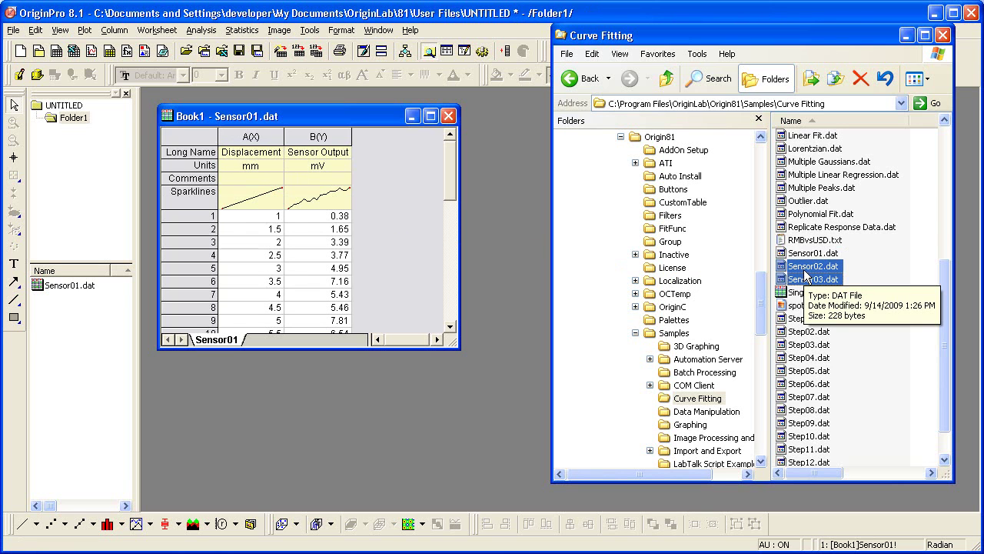
pyautogui.moveTo(804, 277); pyautogui.dragTo(515, 227)
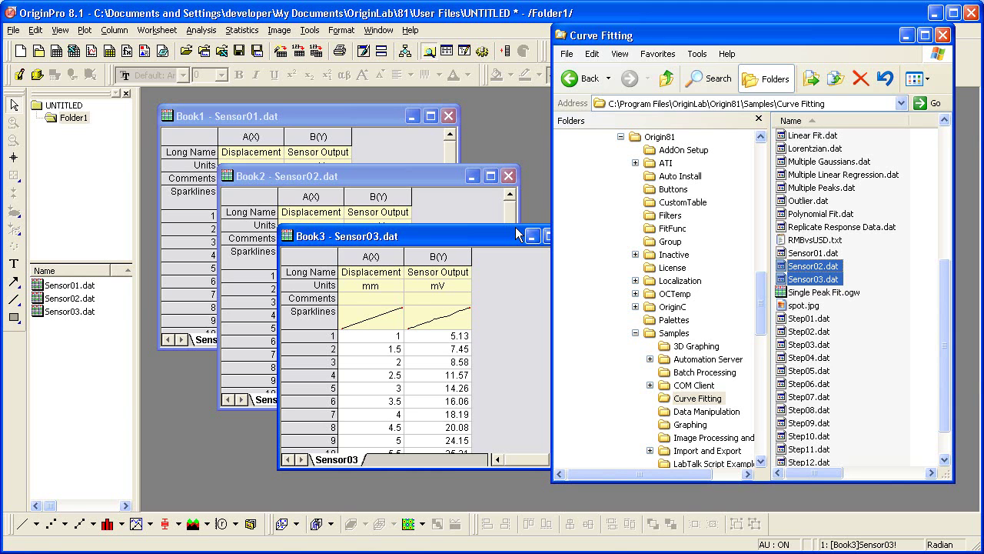
pyautogui.click(82, 304)
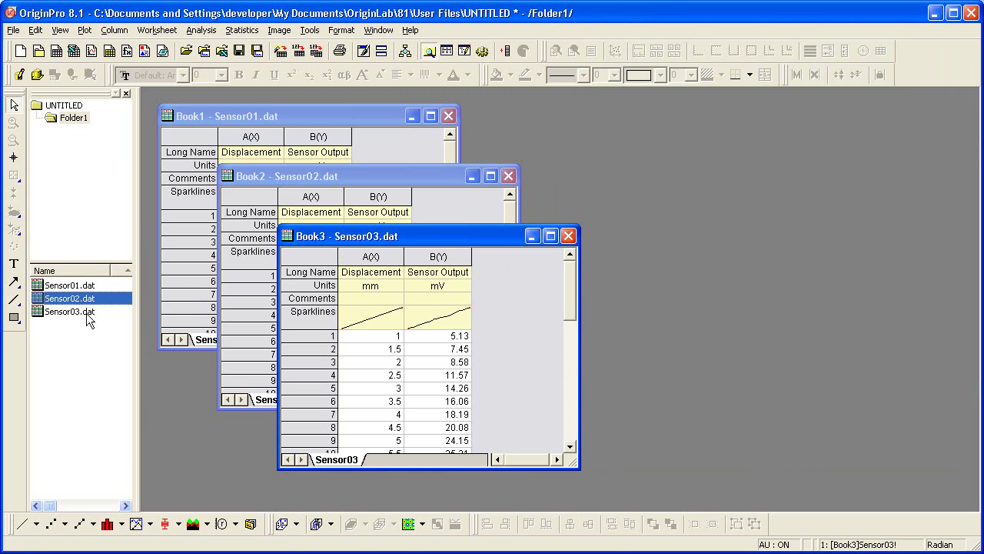
pyautogui.keyDown('shift'); pyautogui.click(89, 319); pyautogui.keyUp('shift')
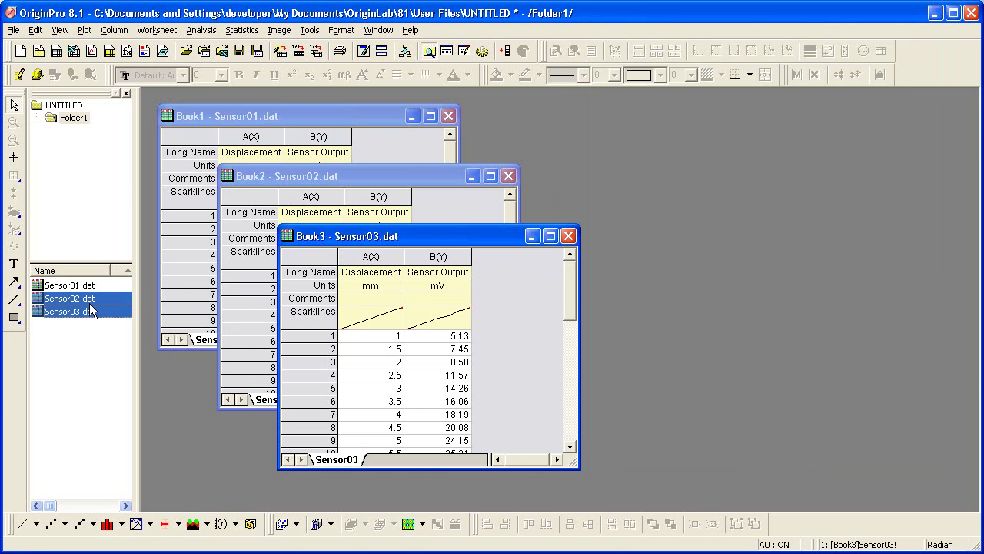
pyautogui.rightClick(90, 305)
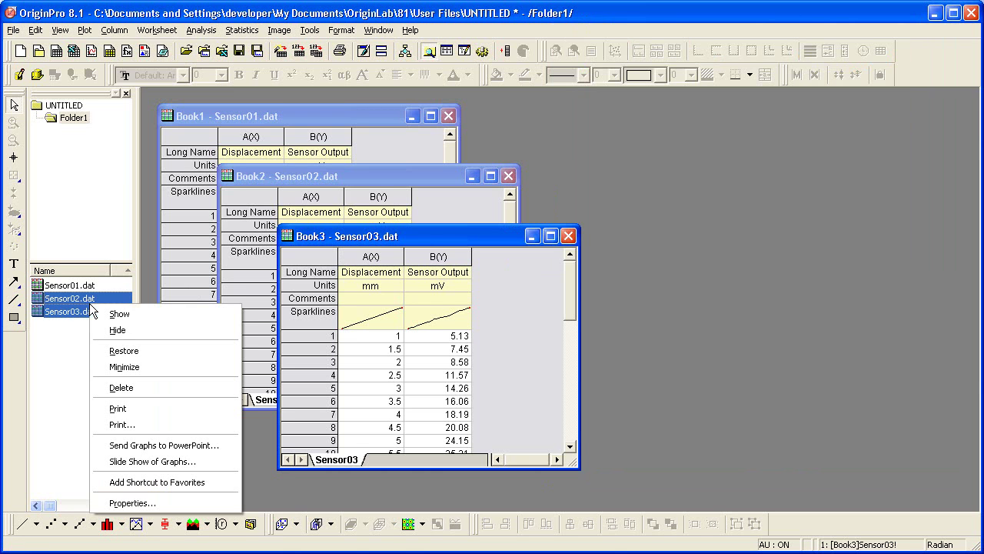
pyautogui.click(150, 388)
pyautogui.click(523, 424)
pyautogui.click(782, 271)
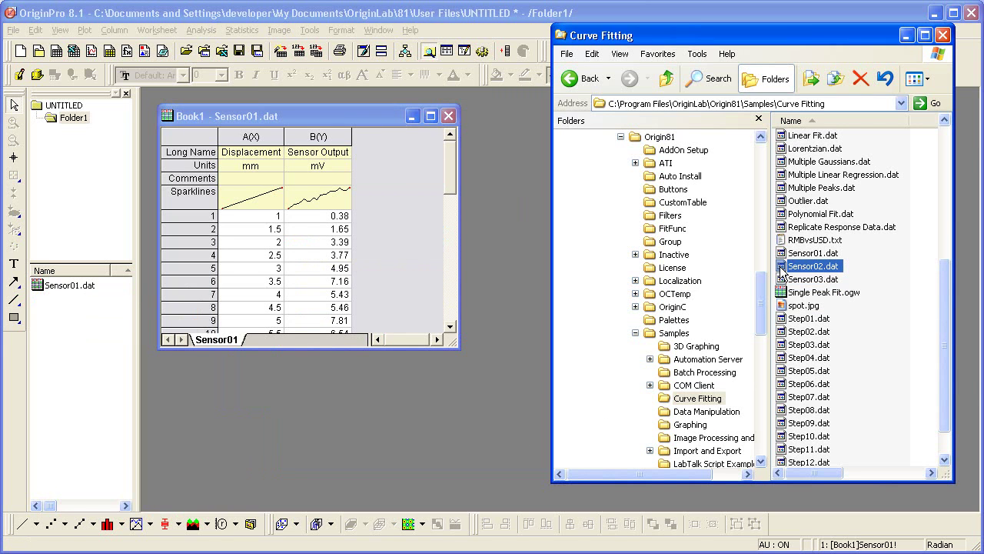
# - Drop Sensor02.dat and Sensor03.dat onto Book1, putting Sensor02 in Book1 and Sensor03 in a new Book2
pyautogui.keyDown('shift'); pyautogui.click(786, 282); pyautogui.keyUp('shift')
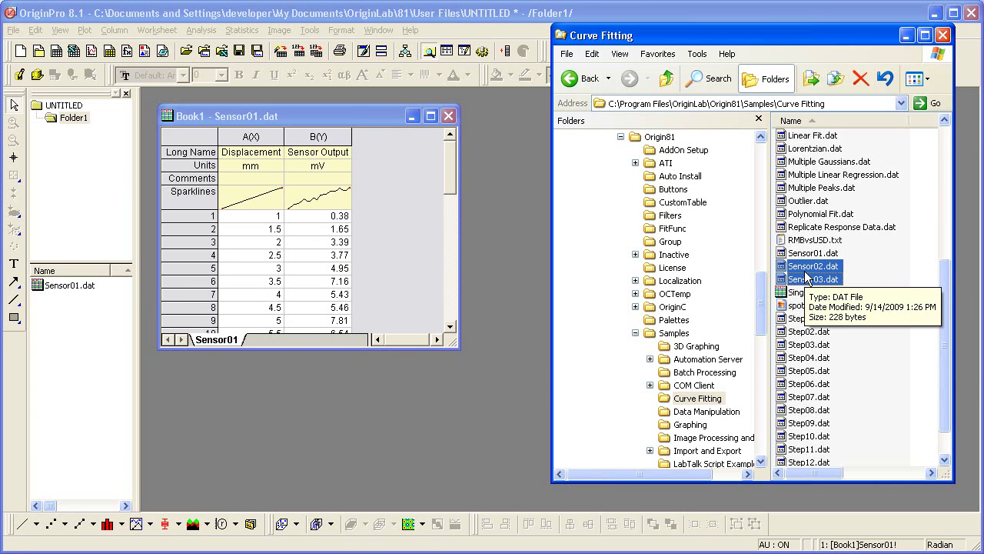
pyautogui.moveTo(806, 278); pyautogui.dragTo(399, 216)
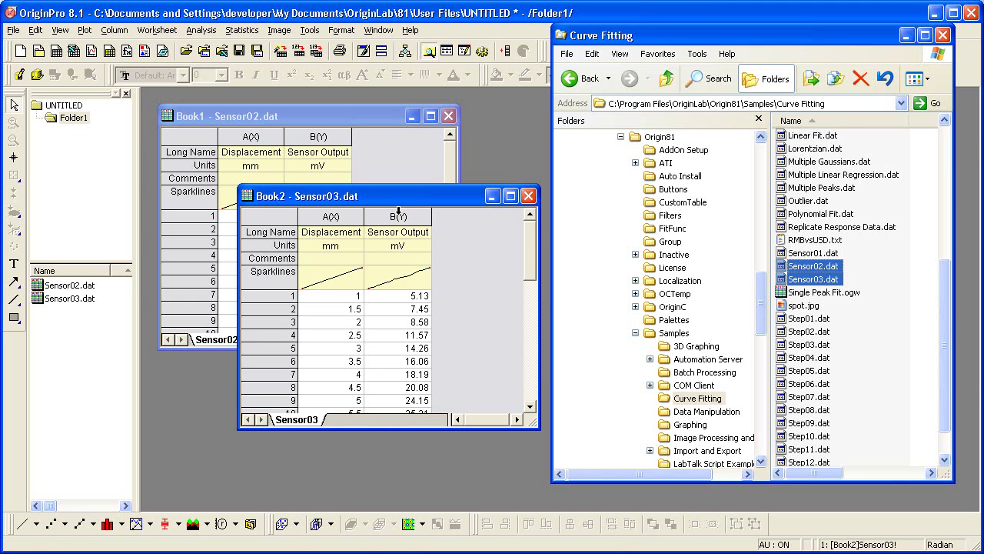
# - Create Folder2 with an empty Book3 and queue Sensor01–03.dat, sorted by file name, for ASCII import
pyautogui.click(38, 52)
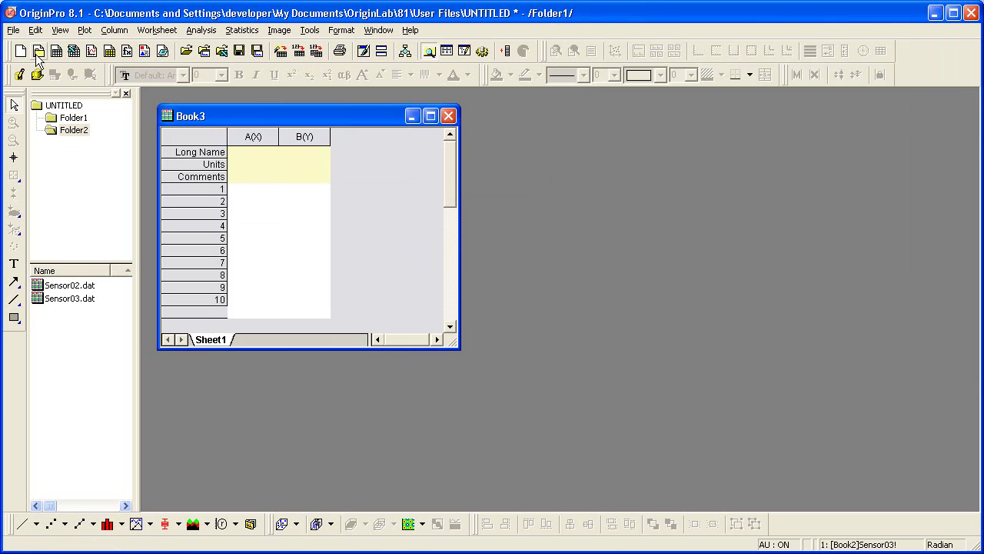
pyautogui.click(320, 60)
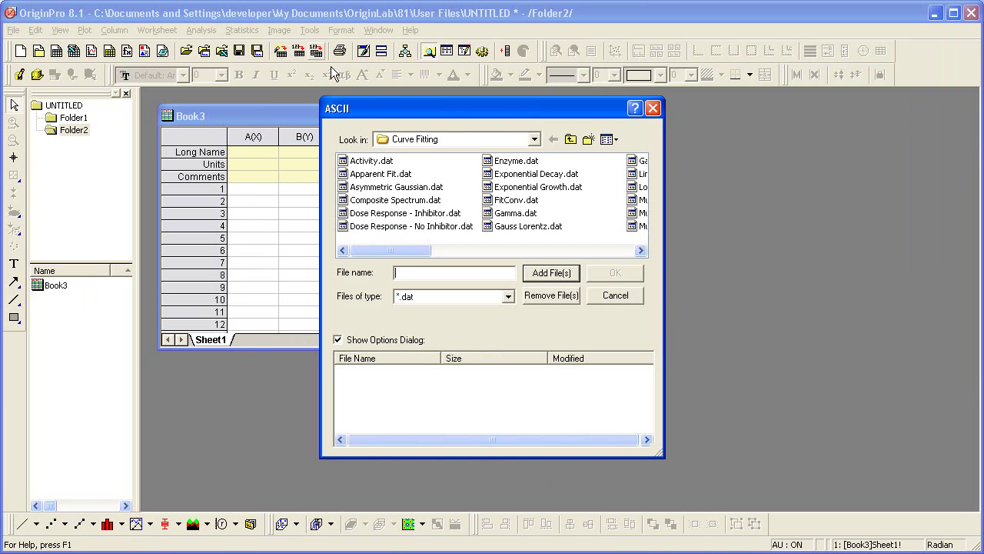
pyautogui.click(496, 251)
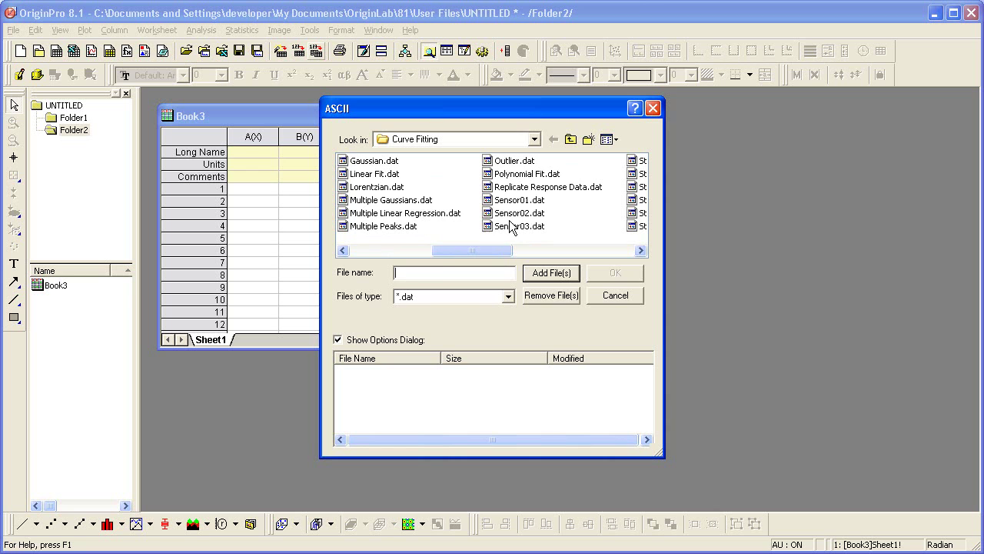
pyautogui.click(515, 201)
pyautogui.keyDown('shift'); pyautogui.click(513, 226); pyautogui.keyUp('shift')
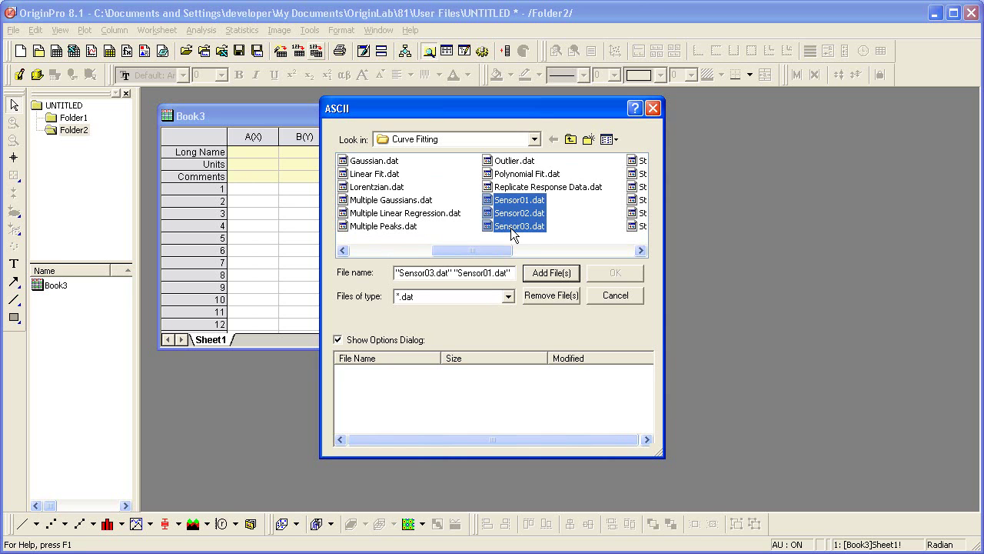
pyautogui.click(541, 275)
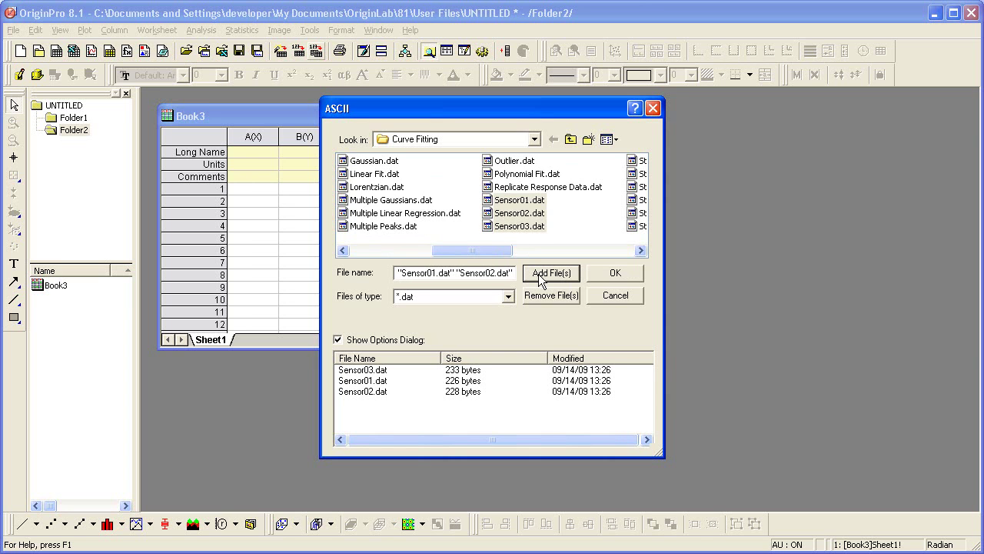
pyautogui.click(395, 358)
# - Set Import Mode to Start New Sheets and uncheck Rename Book with (Partial) Filename
pyautogui.click(605, 273)
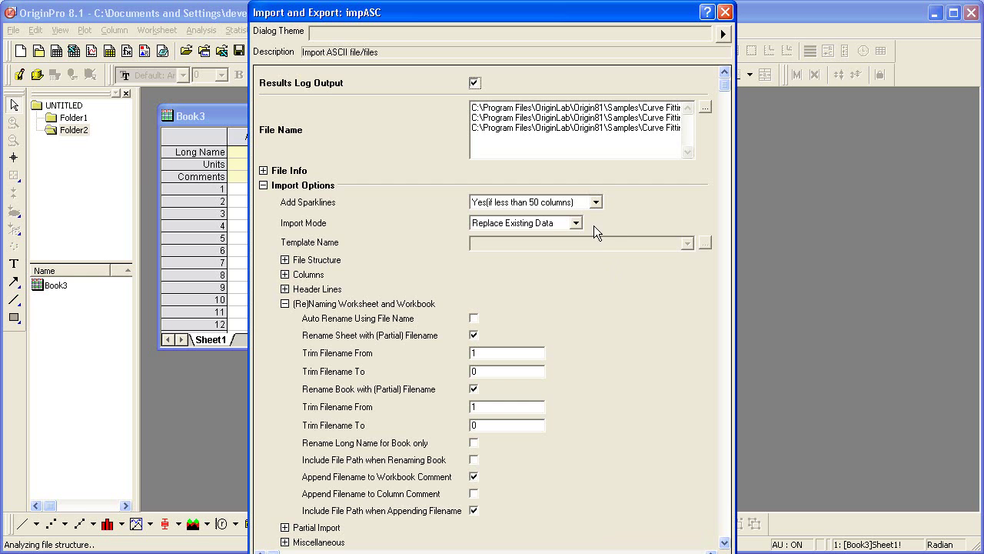
pyautogui.click(576, 223)
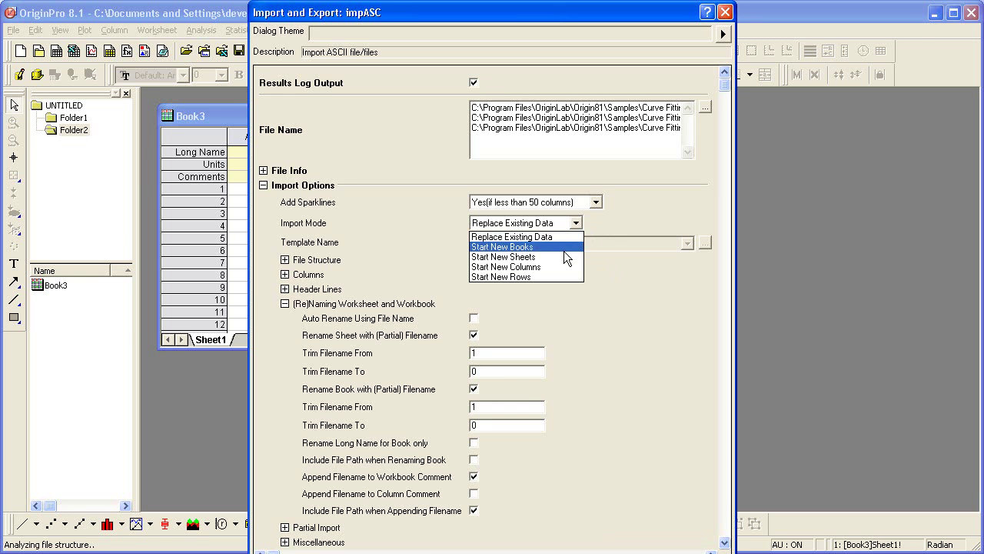
pyautogui.click(564, 255)
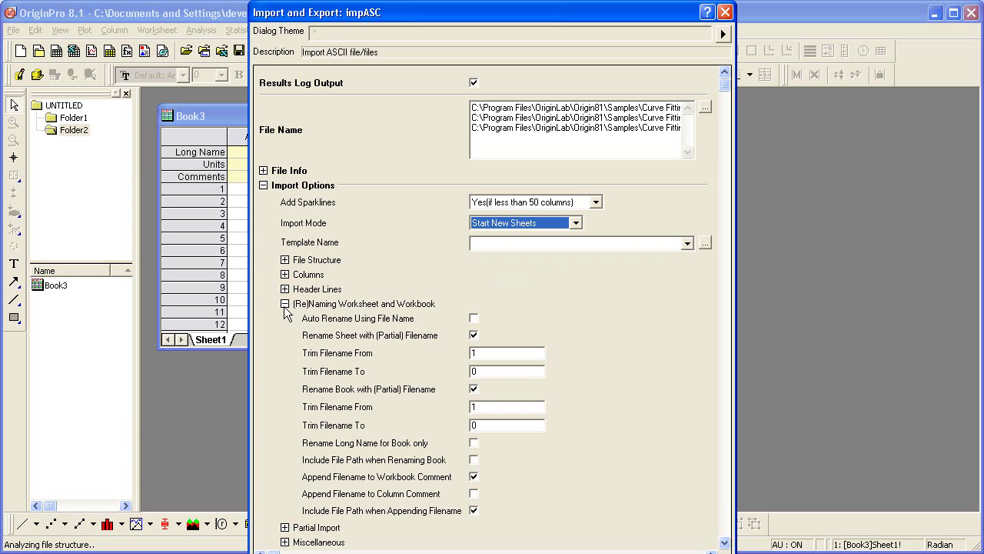
pyautogui.click(474, 389)
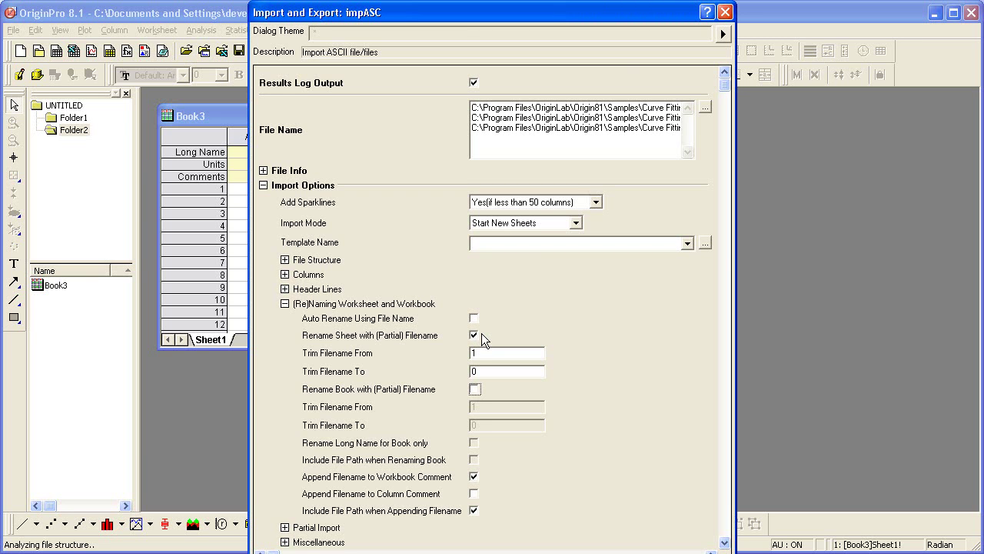
# - Save the current impASC settings as the dialog theme 'Multi-file Import'
pyautogui.click(285, 304)
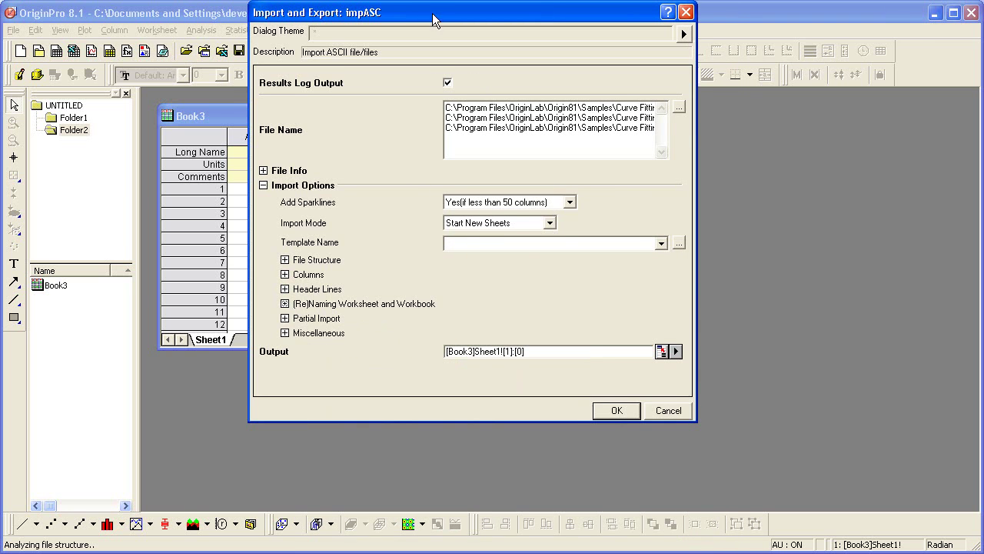
pyautogui.moveTo(436, 16); pyautogui.dragTo(455, 72)
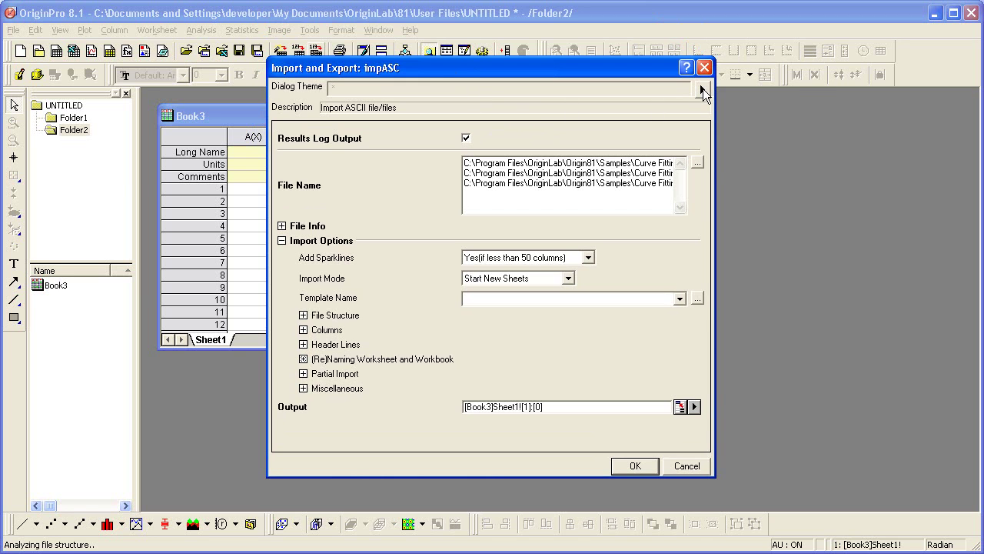
pyautogui.click(703, 88)
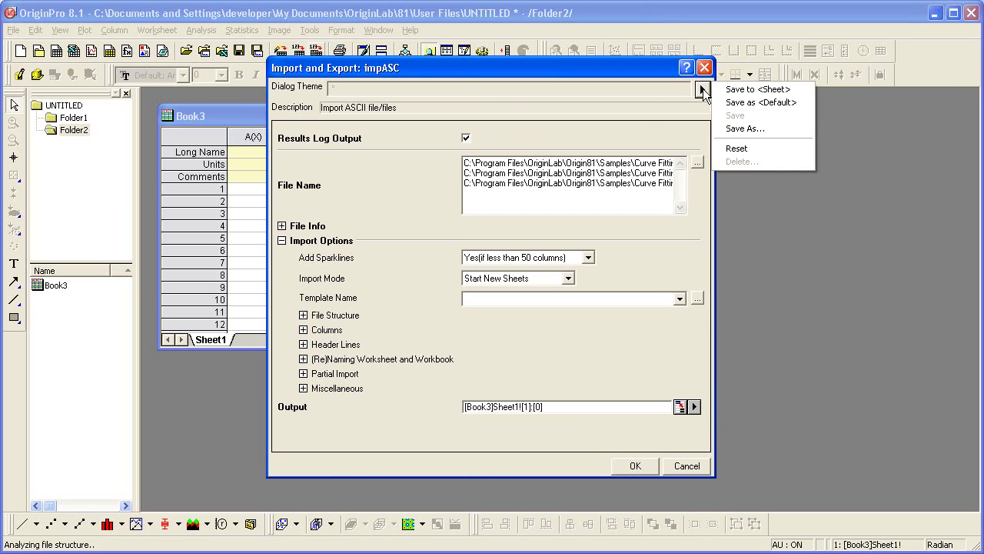
pyautogui.click(767, 128)
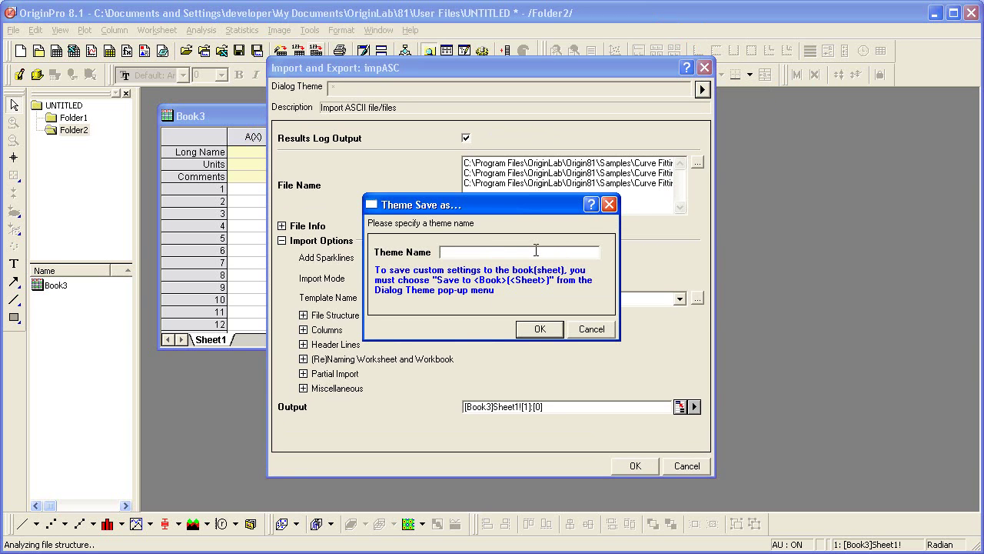
pyautogui.write('Multi-file Import')
pyautogui.click(552, 329)
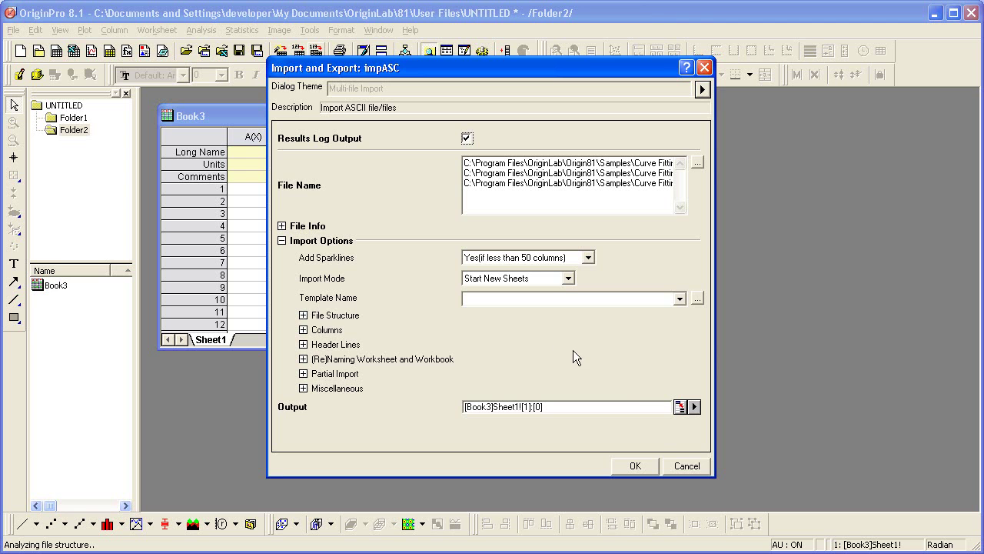
# - Run the import so Book3 gets sheets Sensor01, Sensor02 and Sensor03
pyautogui.click(636, 466)
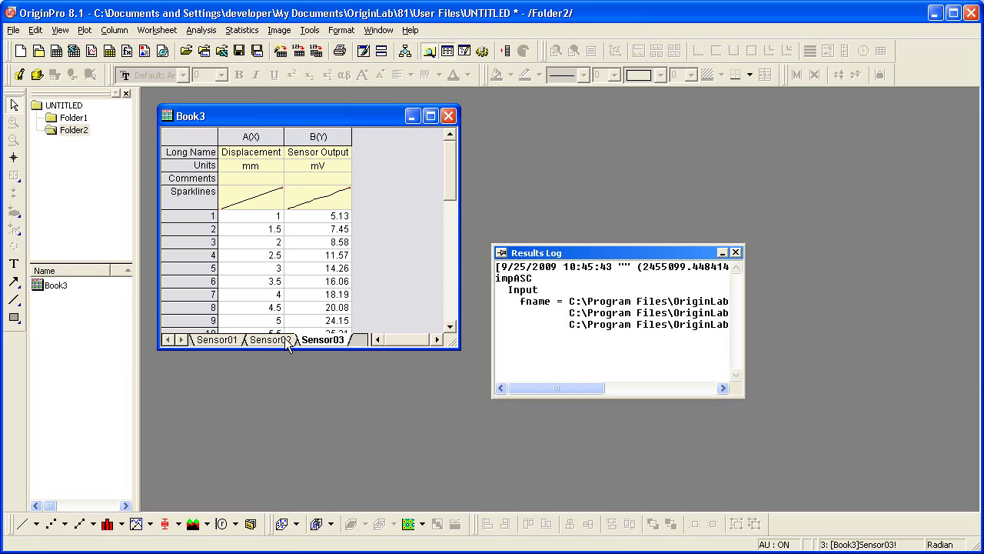
# - Create a new folder with empty Book4 and start File > Recent Imports > impASC: Multi-file Import
pyautogui.click(41, 53)
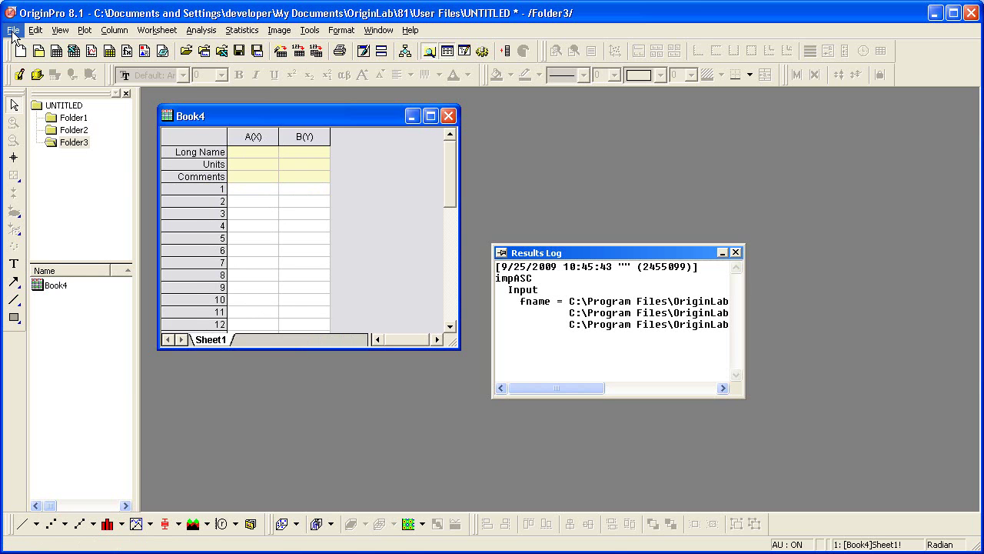
pyautogui.click(13, 31)
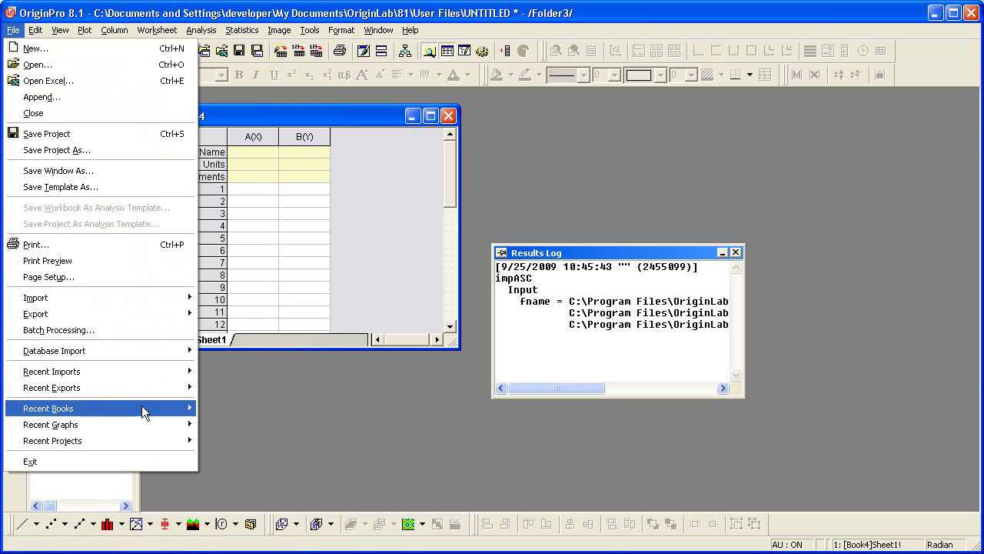
pyautogui.moveTo(142, 407)
pyautogui.moveTo(176, 375)
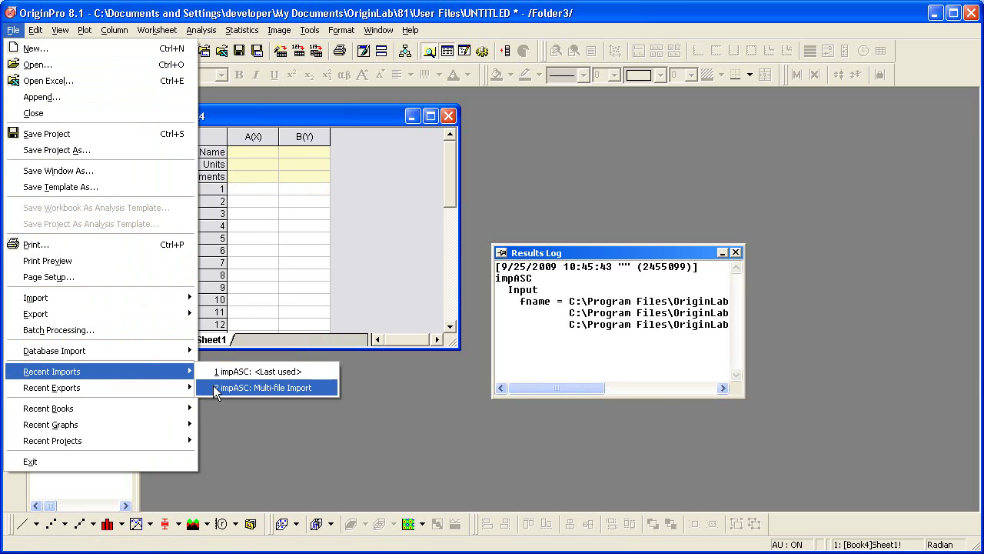
pyautogui.click(216, 388)
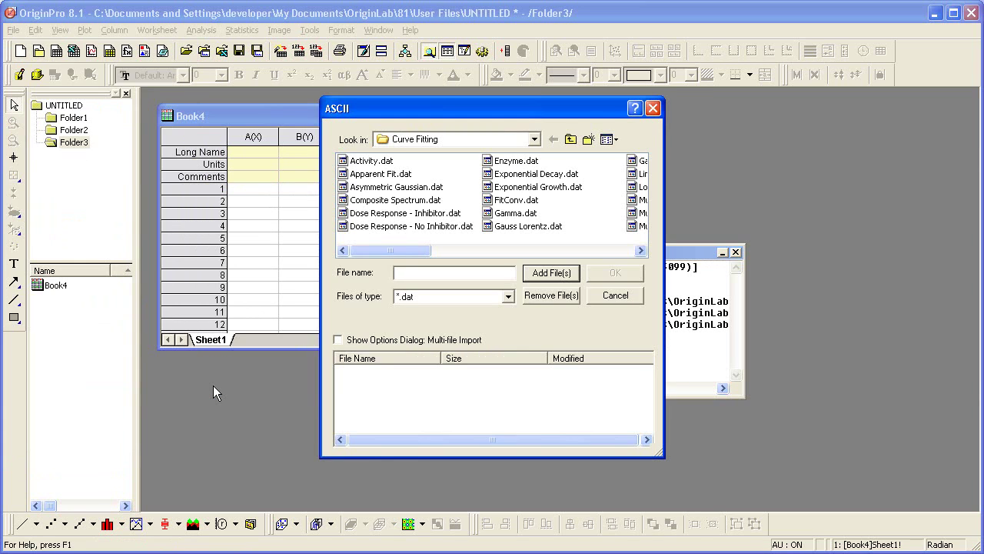
# - Queue Sensor01–03.dat for import, sorted by file name
pyautogui.click(486, 250)
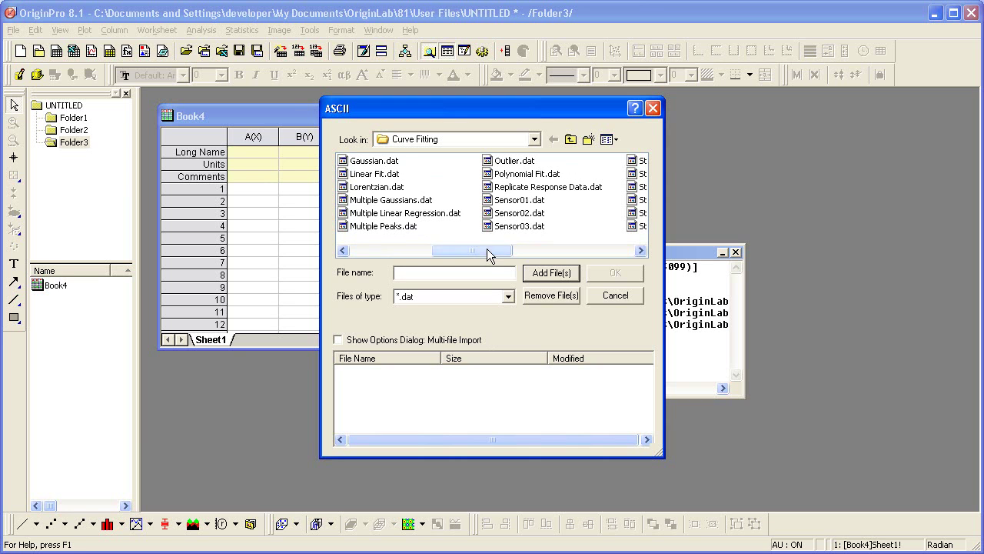
pyautogui.click(519, 200)
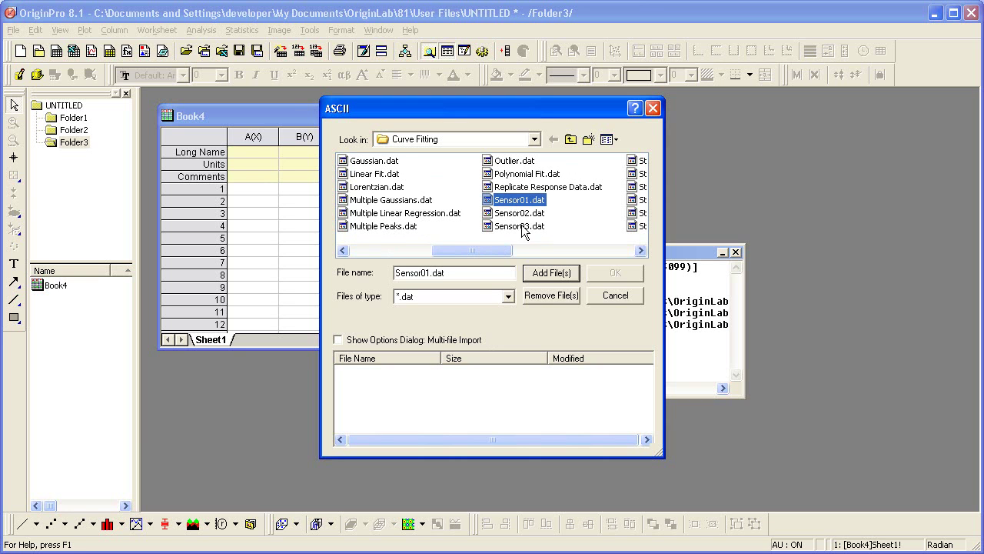
pyautogui.keyDown('shift'); pyautogui.click(520, 226); pyautogui.keyUp('shift')
pyautogui.click(548, 274)
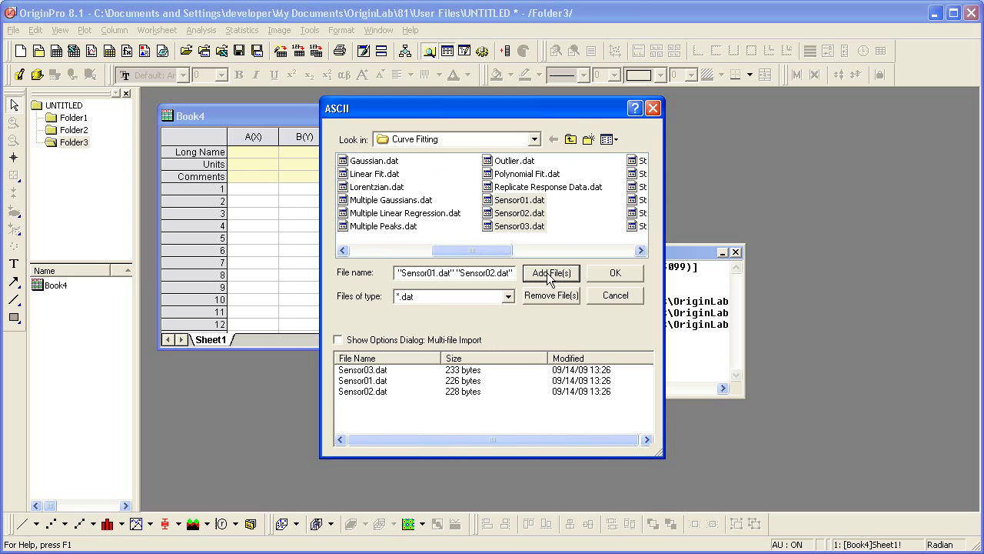
pyautogui.click(399, 356)
# - Import the queued files into Book4, then view Folder1's separate Sensor02 and Sensor03 workbooks
pyautogui.click(604, 272)
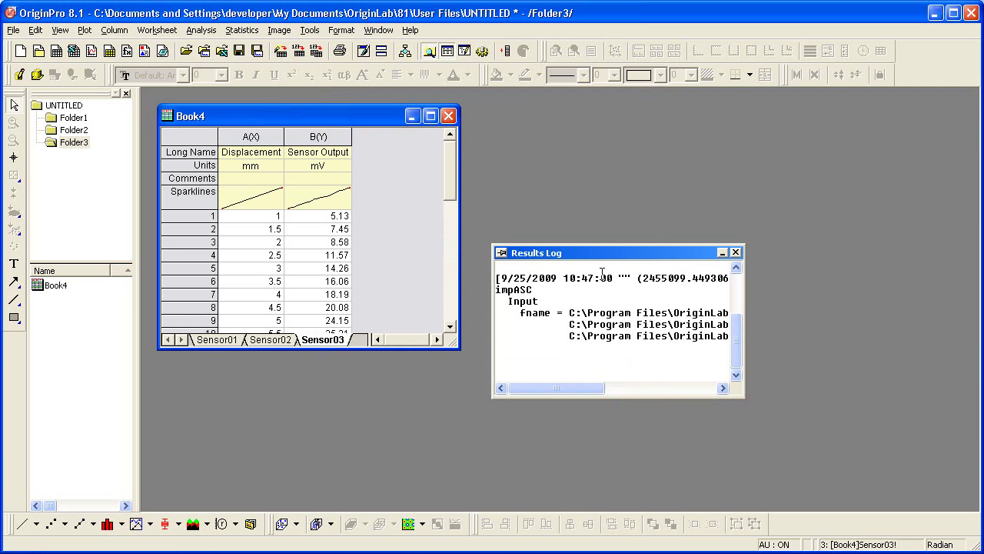
pyautogui.click(77, 120)
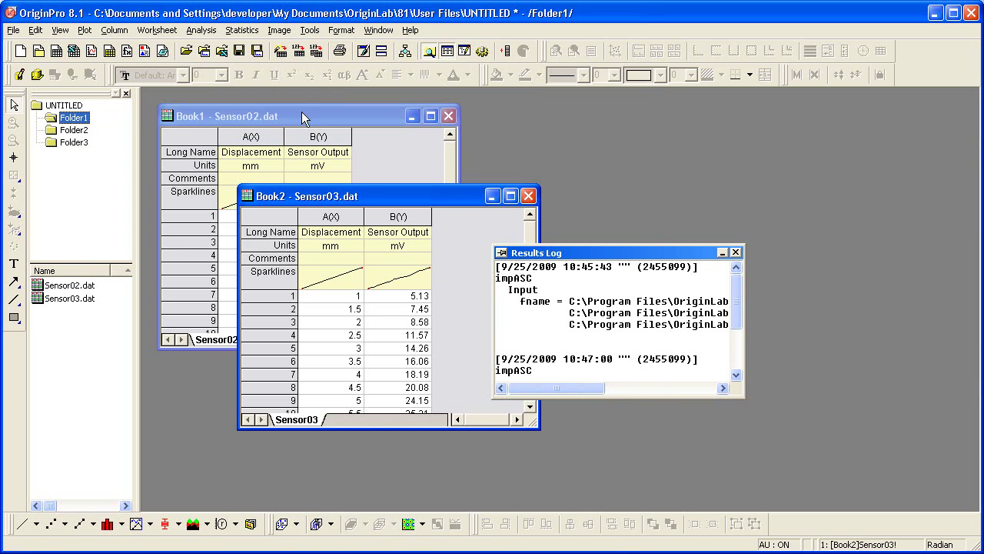